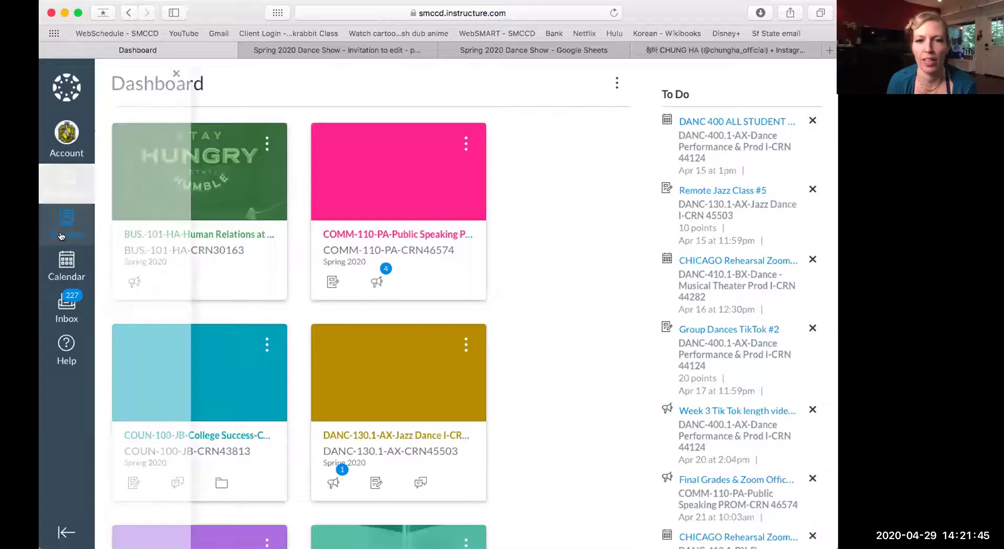
From the Dashboard, open the DANC-400.1-AX Dance Performance course to its Modules page
click(64, 180)
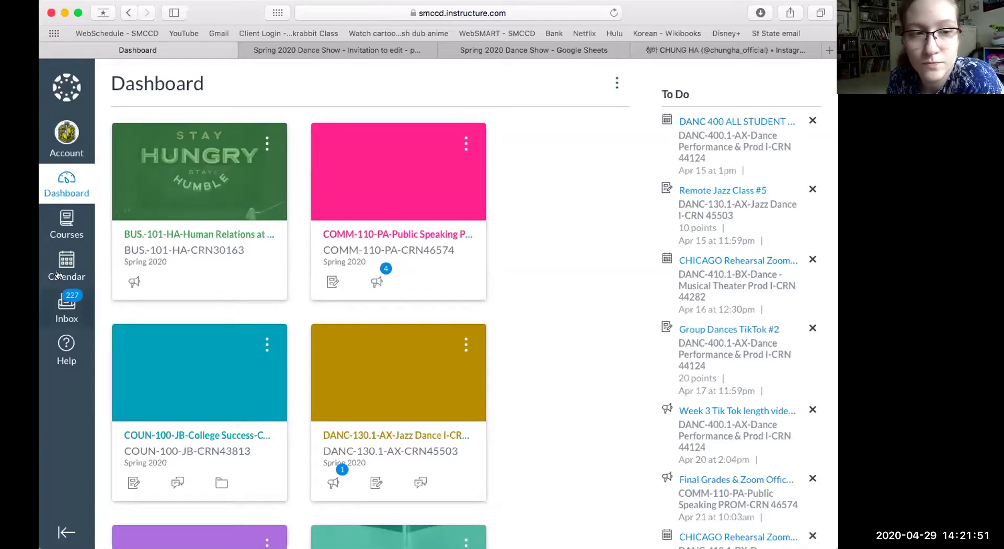
scroll(271, 235, down, 3)
scroll(272, 235, down, 5)
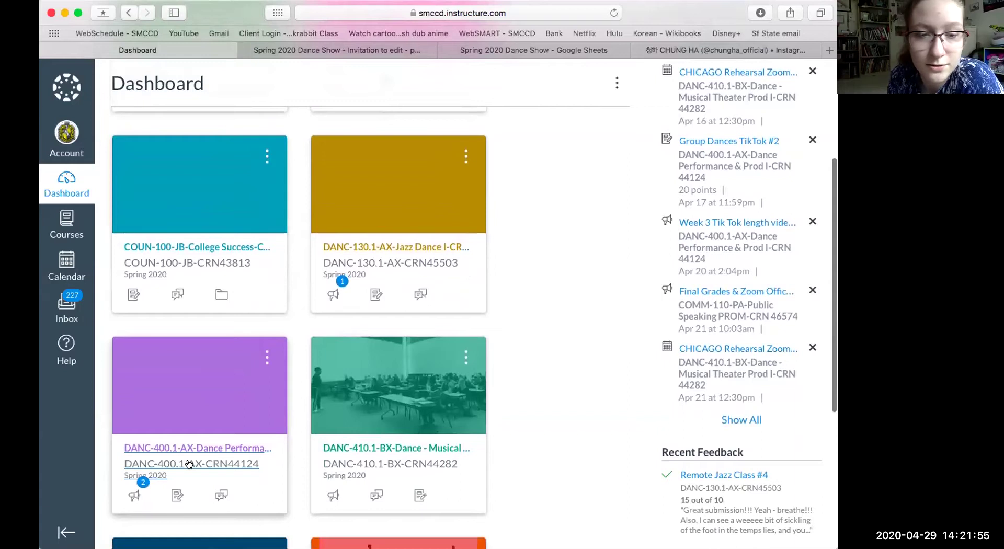
click(191, 464)
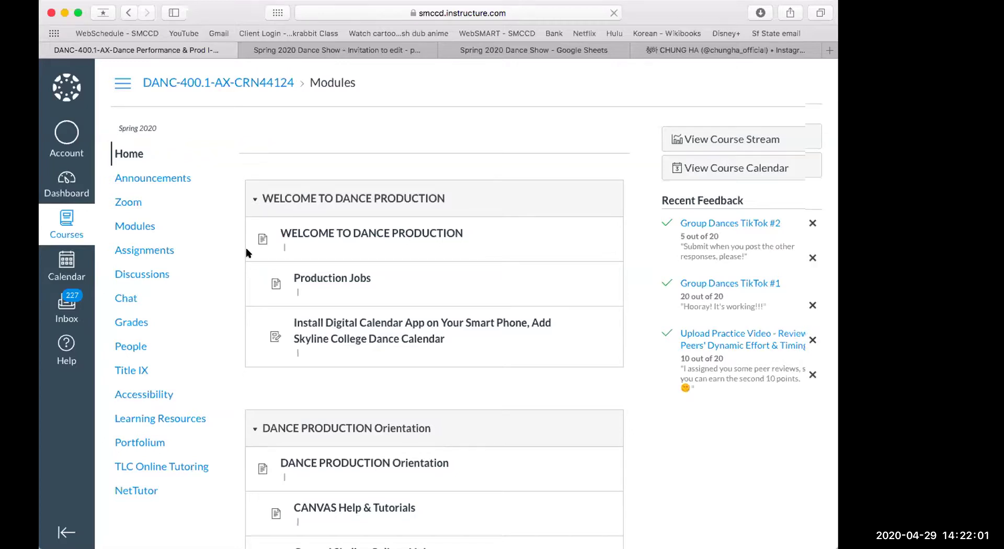
scroll(245, 250, down, 3)
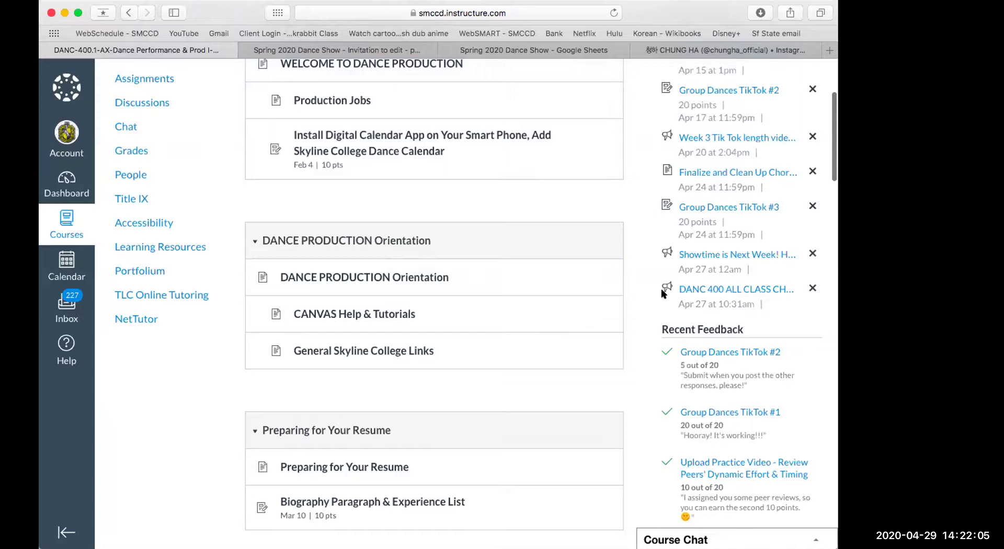
scroll(569, 306, up, 3)
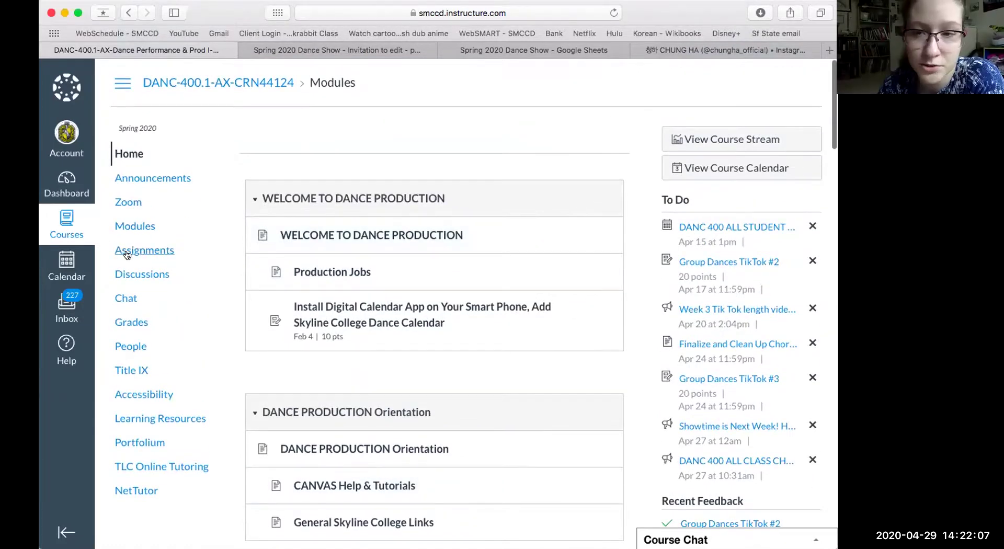
List the course Assignments grouped by type, with Progressive Skill Development first
click(127, 251)
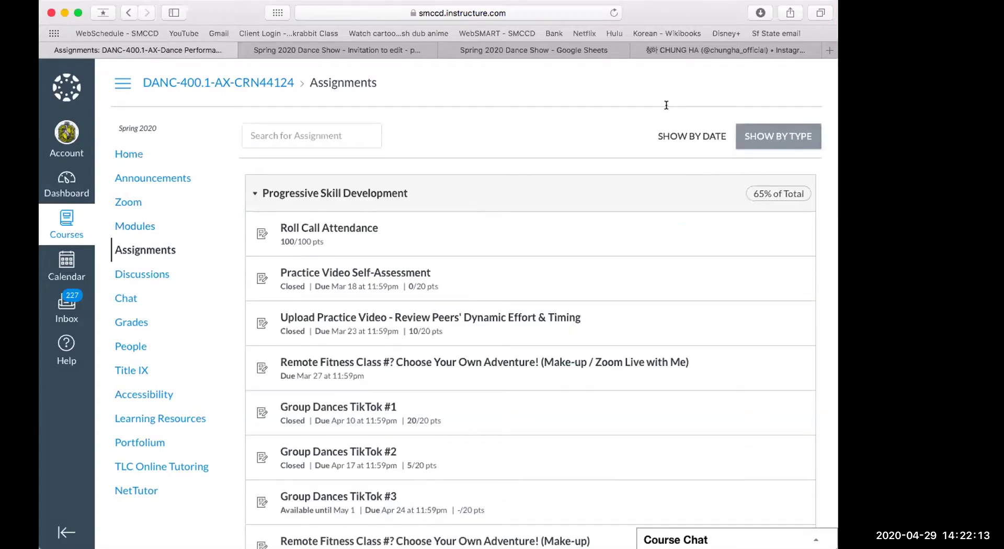
click(688, 134)
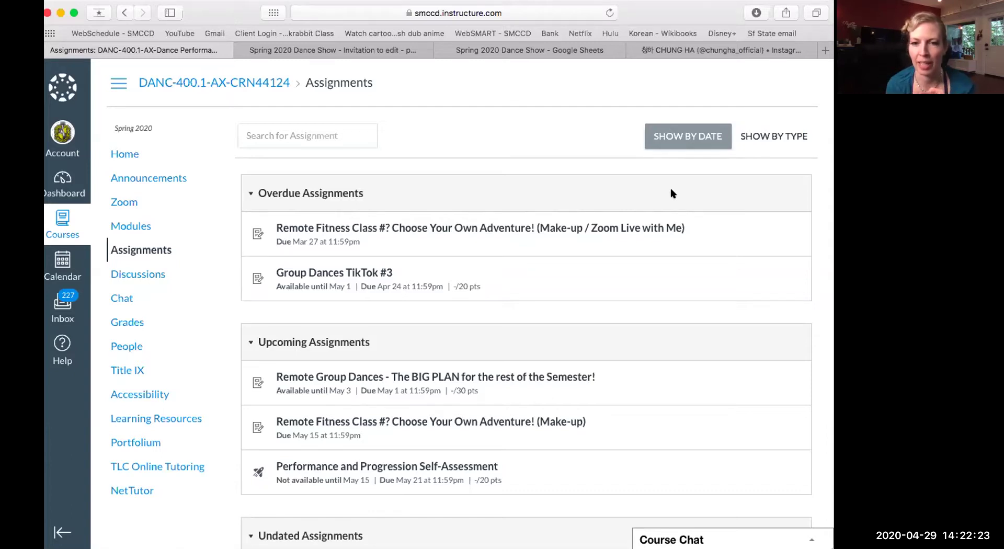
click(751, 144)
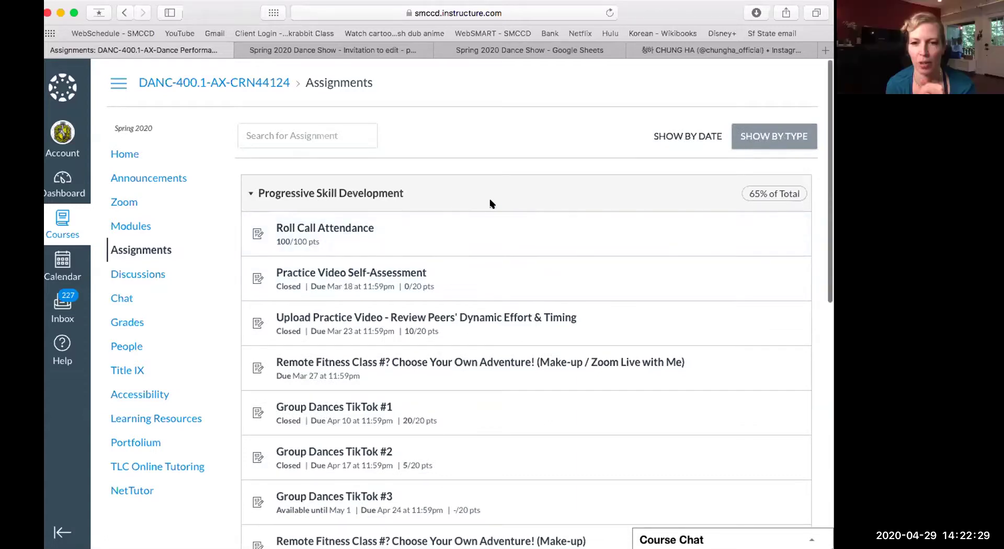
scroll(491, 204, down, 2)
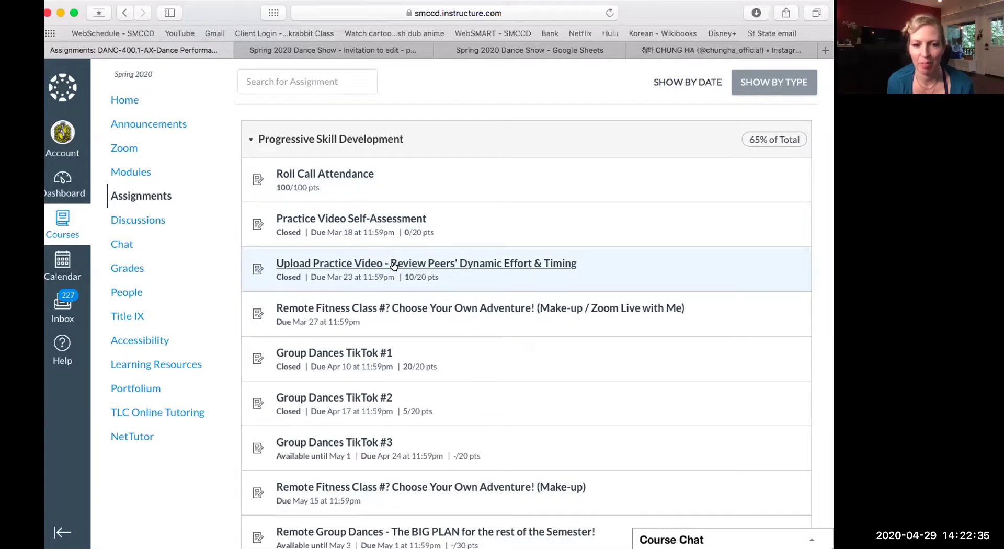
Open the Upload Practice Video assignment and its first Anonymous User peer review
click(394, 265)
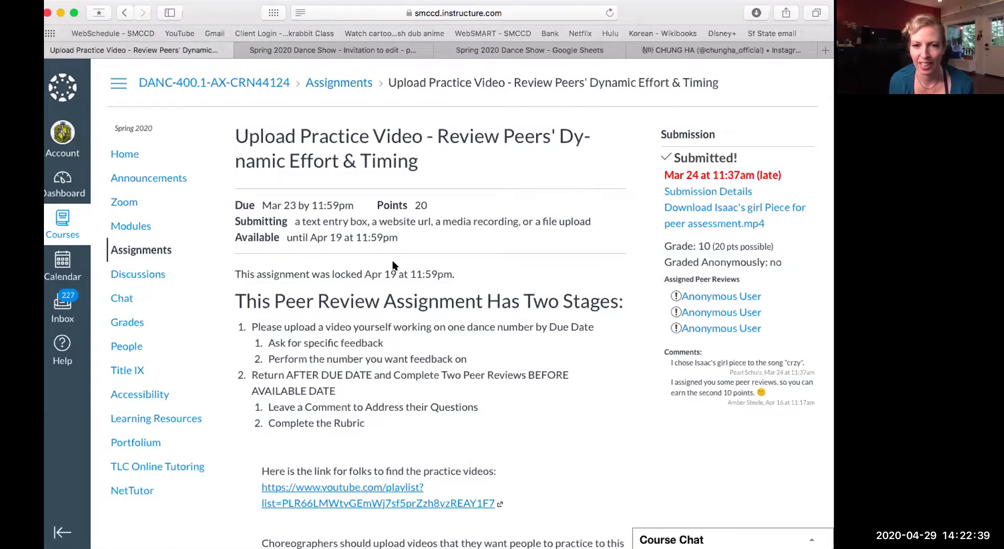
scroll(394, 265, down, 2)
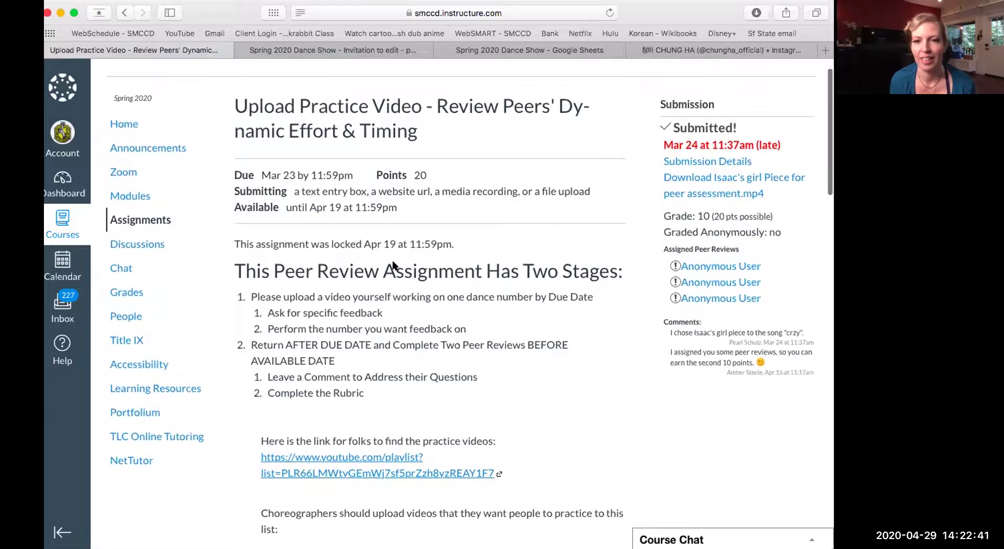
scroll(394, 265, up, 2)
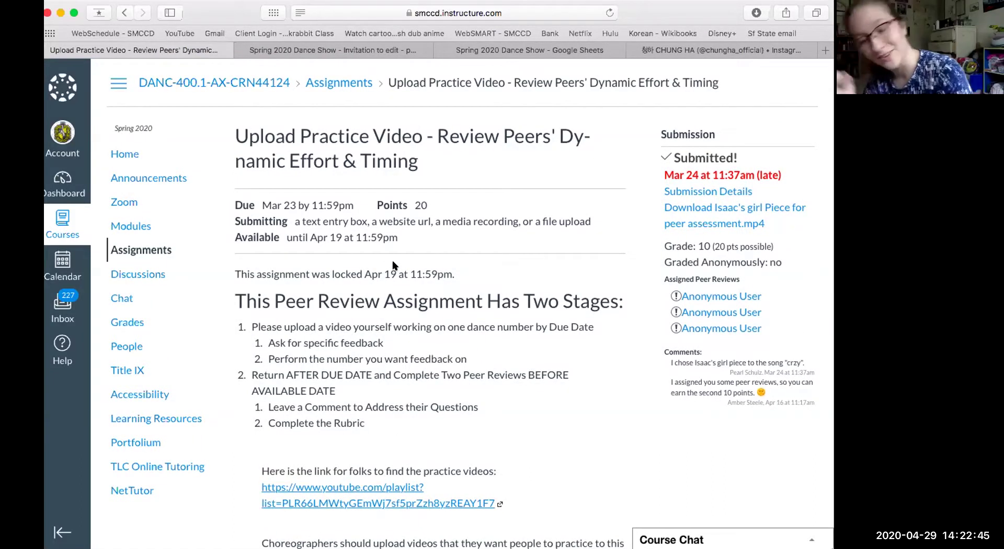
scroll(394, 265, down, 2)
scroll(393, 265, up, 2)
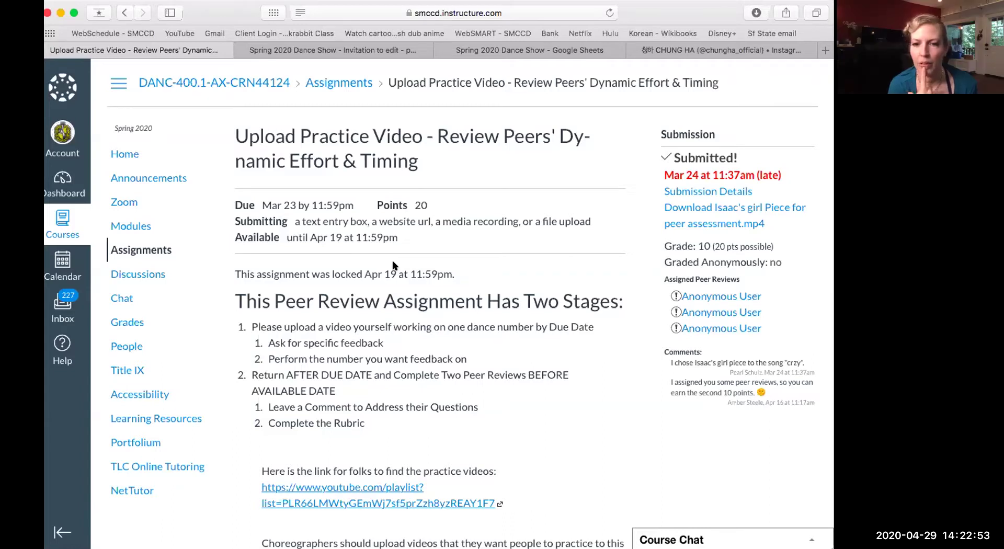
click(685, 297)
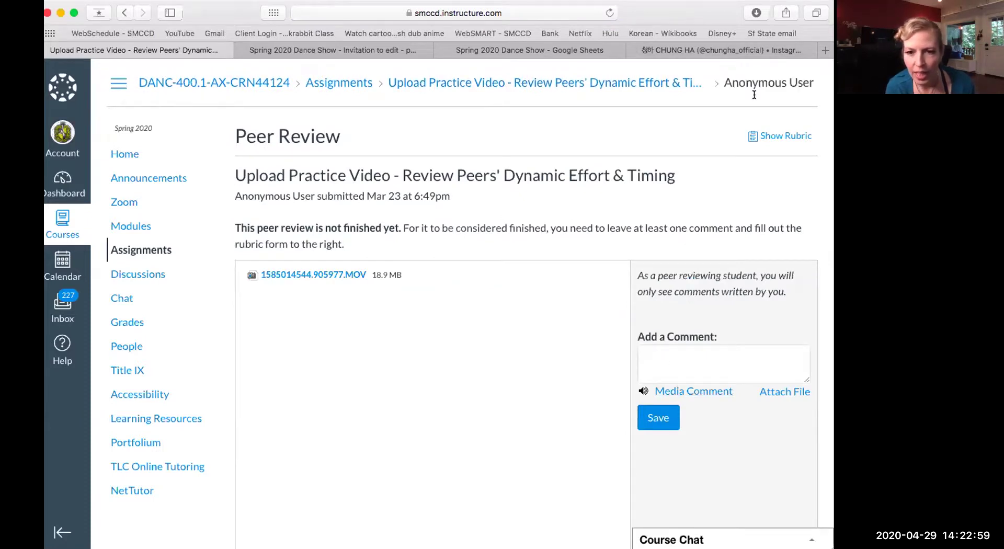
click(772, 139)
click(807, 271)
scroll(439, 306, down, 1)
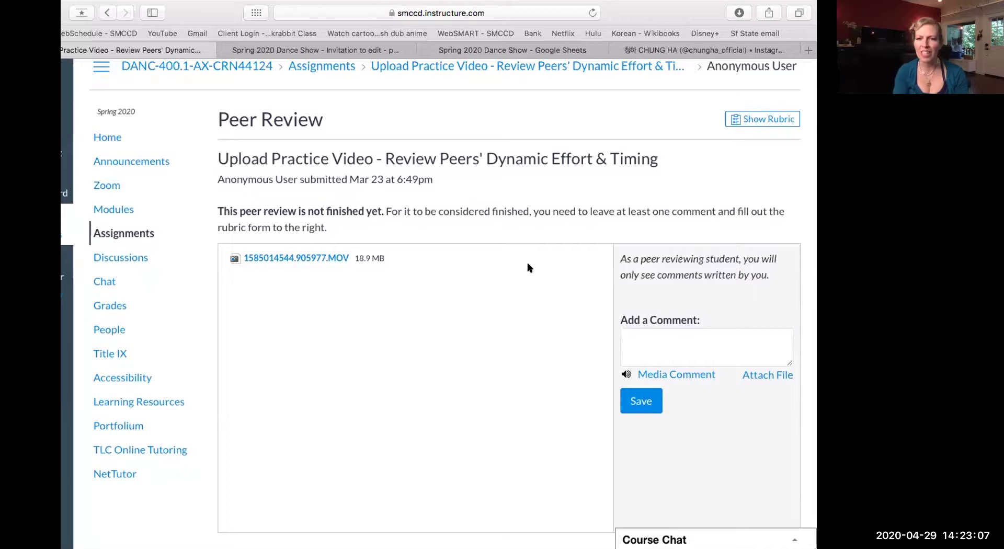
click(751, 121)
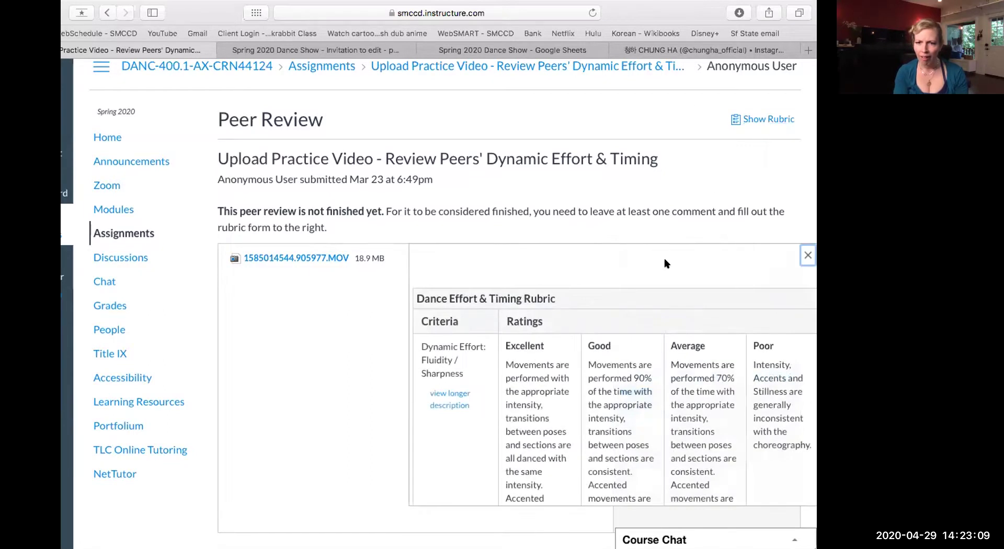
scroll(667, 263, down, 3)
scroll(666, 263, down, 2)
click(667, 263)
scroll(666, 264, up, 2)
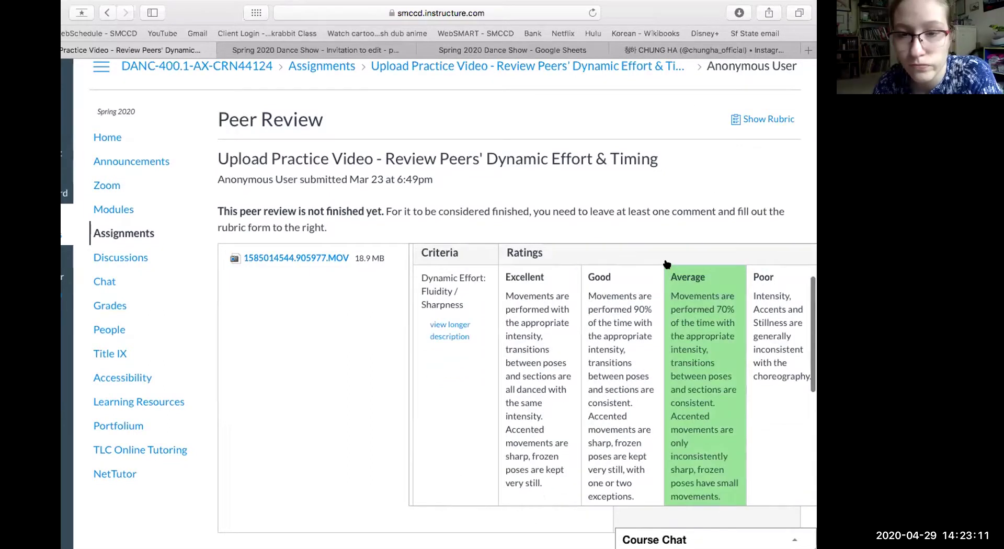
scroll(666, 263, up, 1)
click(585, 340)
click(512, 340)
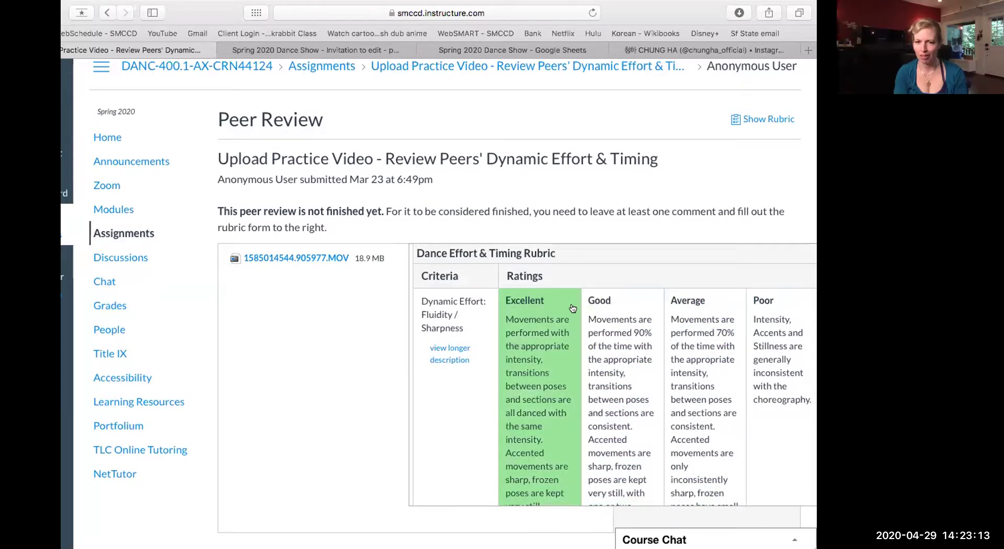
scroll(572, 308, down, 6)
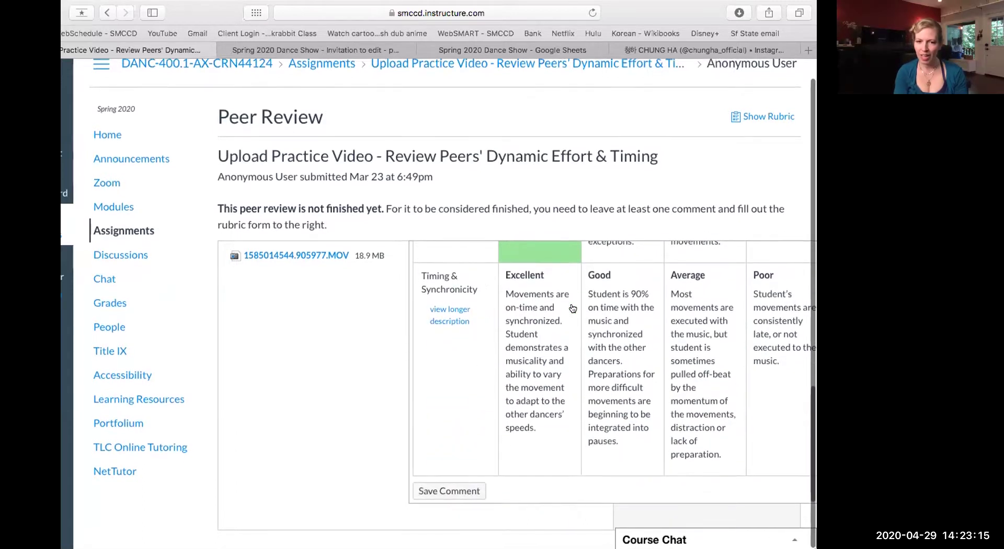
click(703, 350)
click(622, 361)
click(569, 364)
scroll(570, 364, up, 3)
scroll(570, 365, up, 3)
click(625, 366)
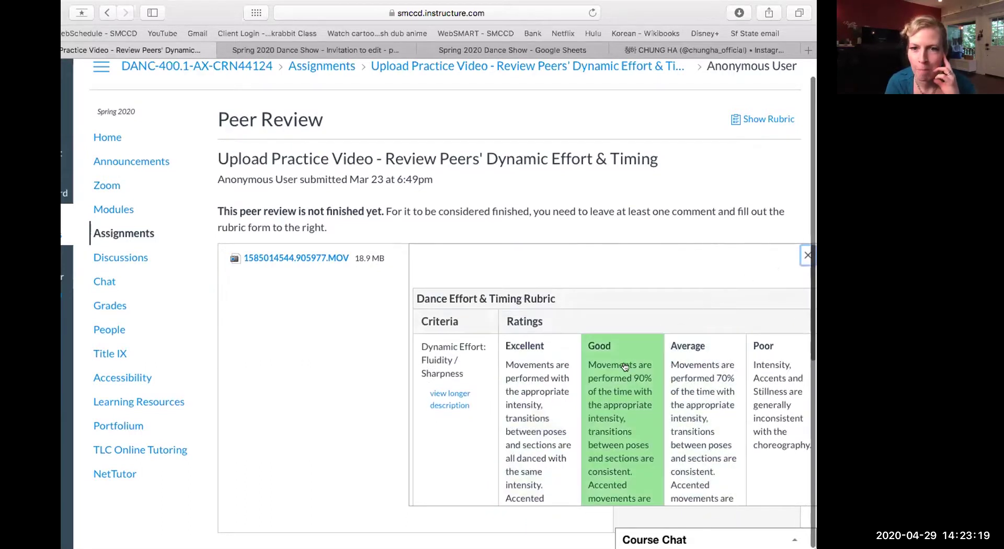
click(545, 365)
click(566, 352)
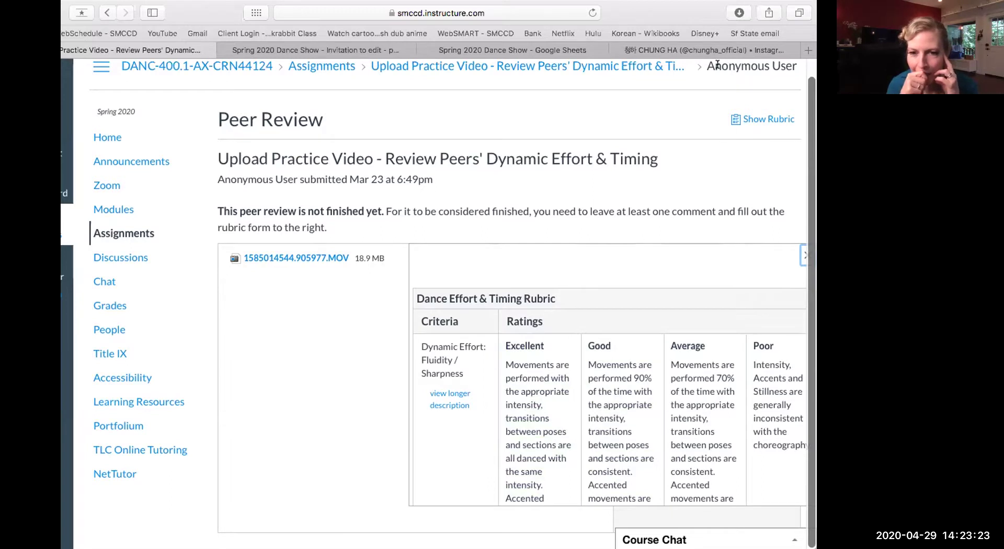
double_click(672, 6)
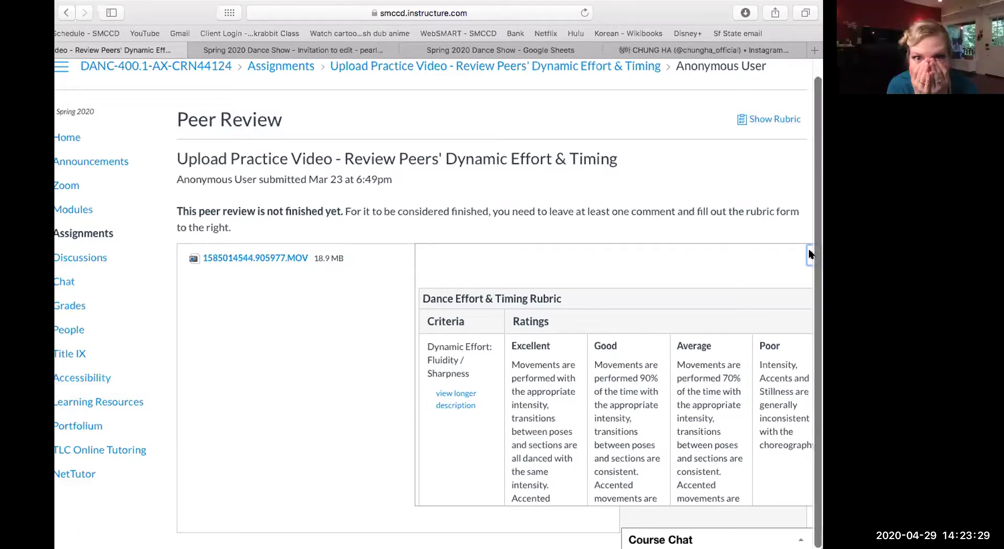
click(807, 257)
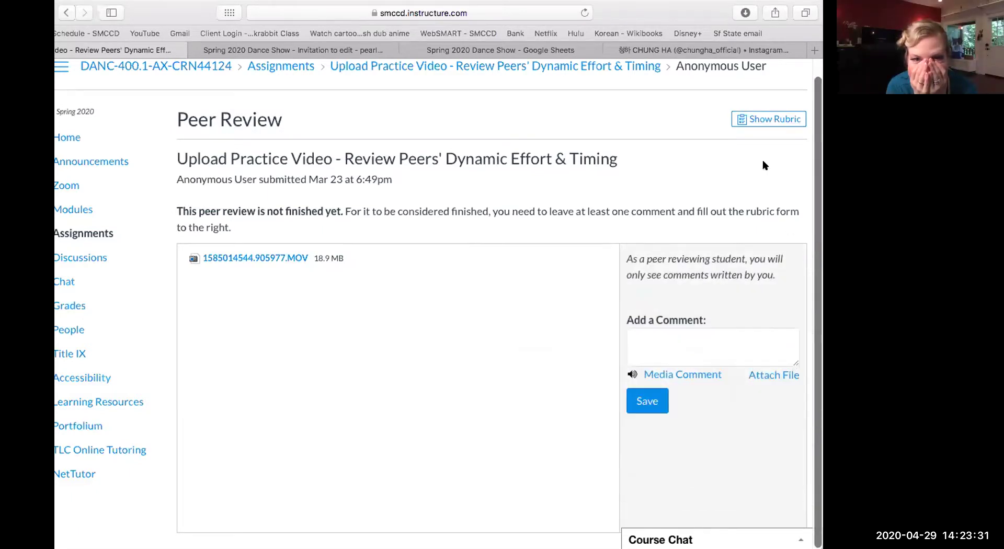
Reopen the Dance Effort & Timing rubric beside the peer's video and scroll through its criteria
click(746, 121)
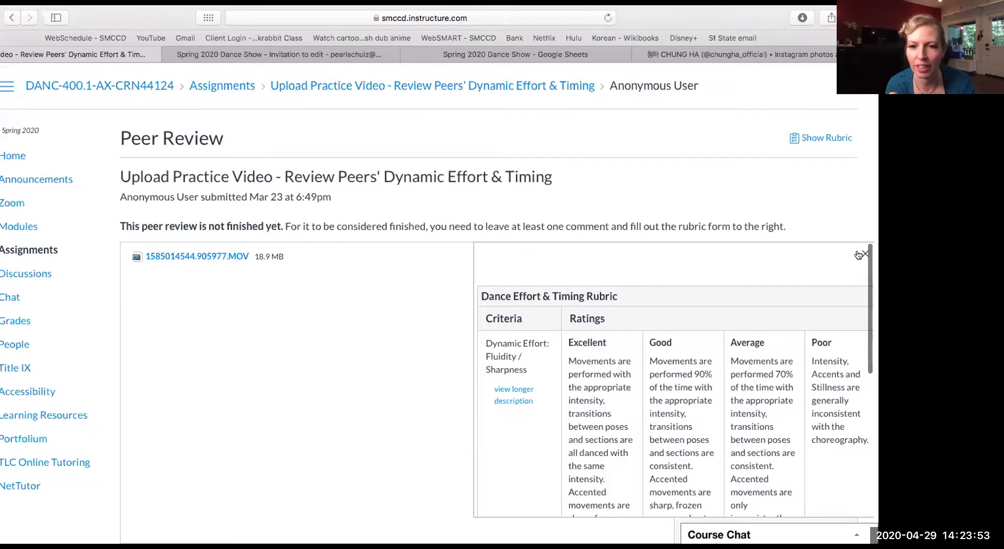
click(860, 254)
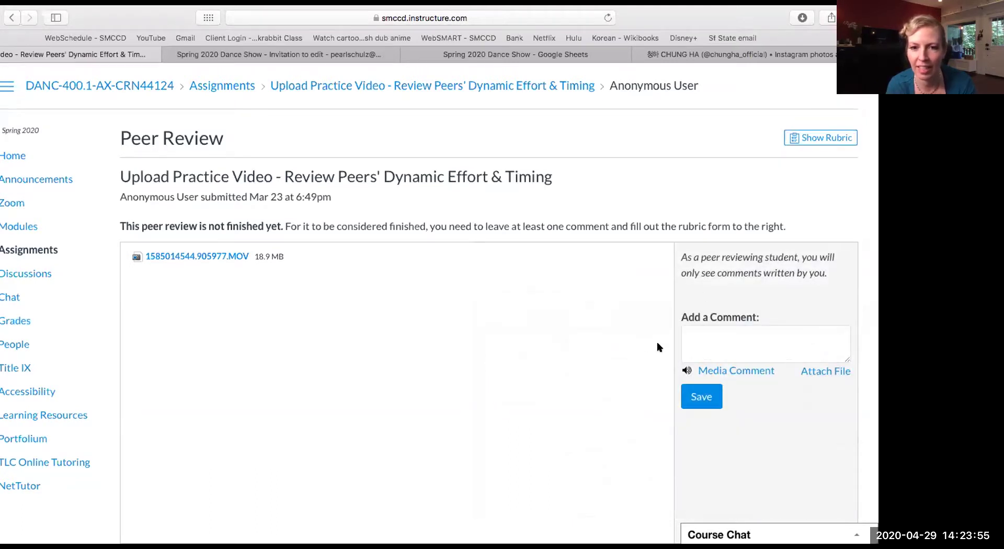
scroll(649, 263, down, 1)
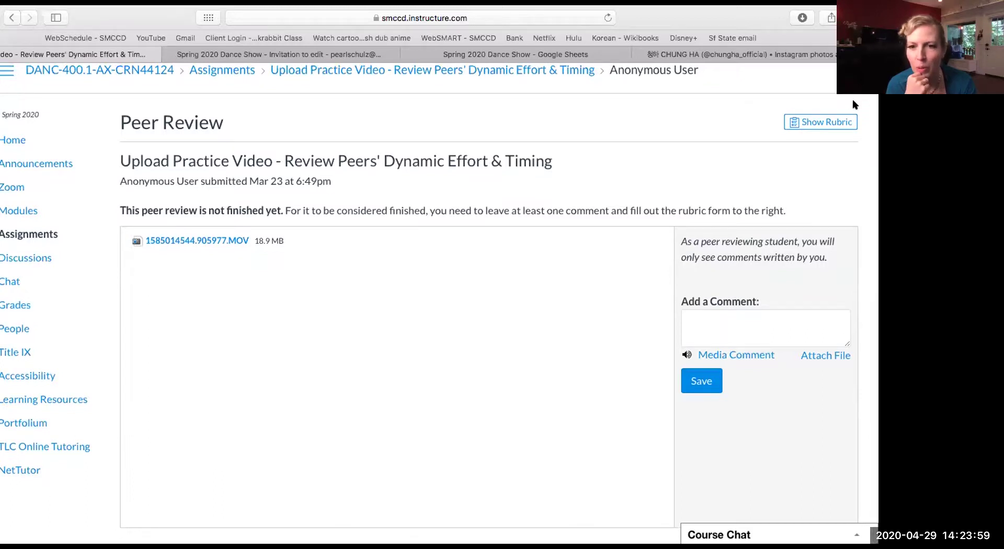
click(817, 123)
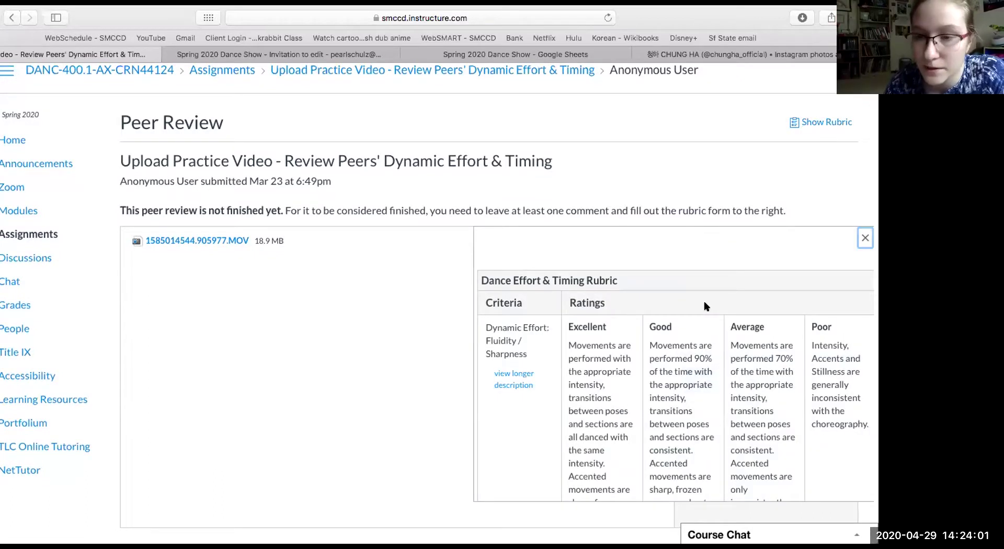
scroll(647, 341, down, 10)
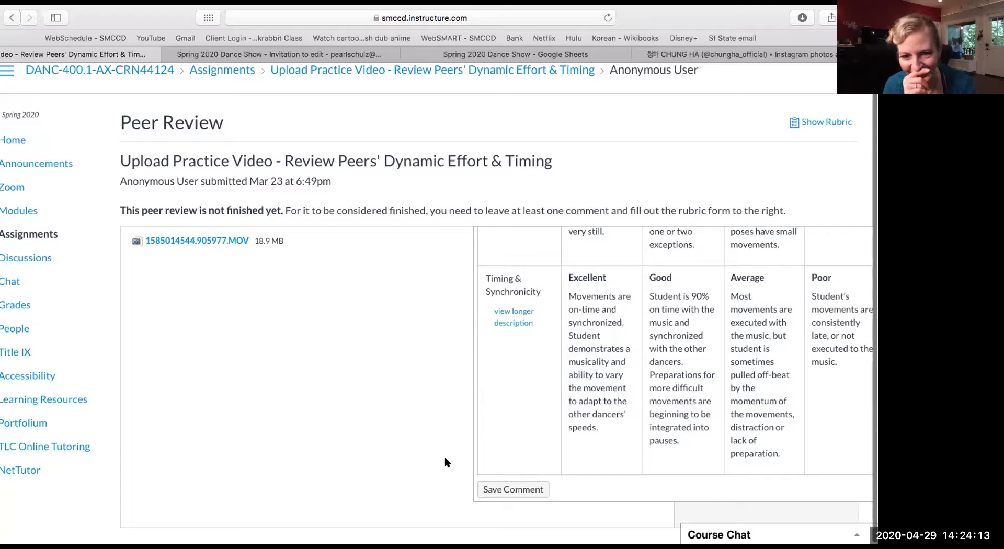
scroll(829, 258, up, 5)
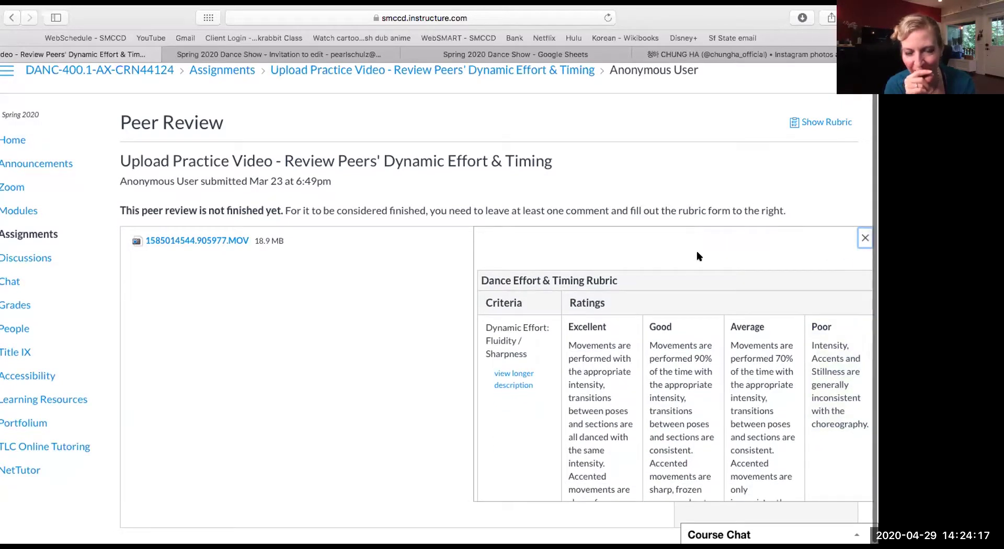
Close the rubric panel to reveal the empty Add a Comment box
click(863, 238)
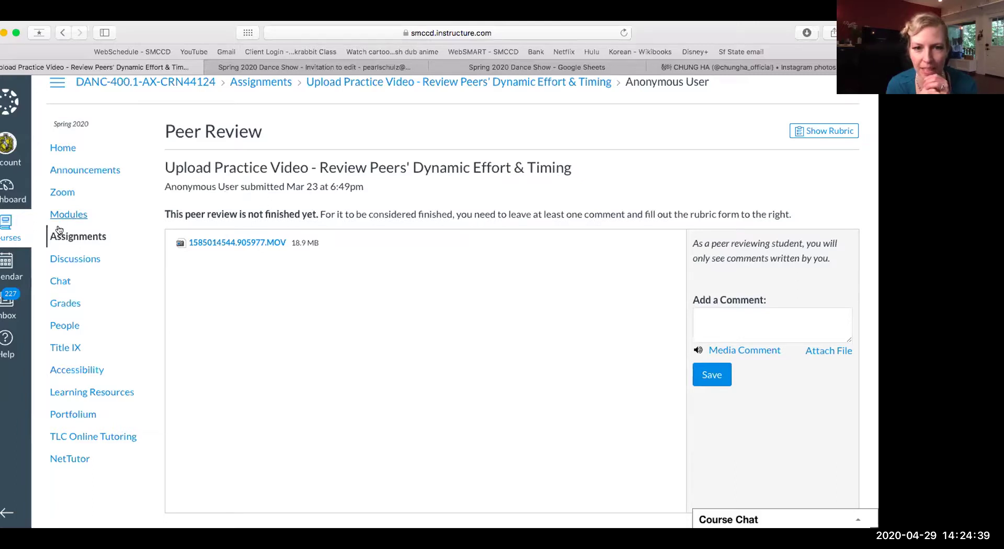
Go back to the Upload Practice Video assignment page and scroll down to its rubric
click(64, 33)
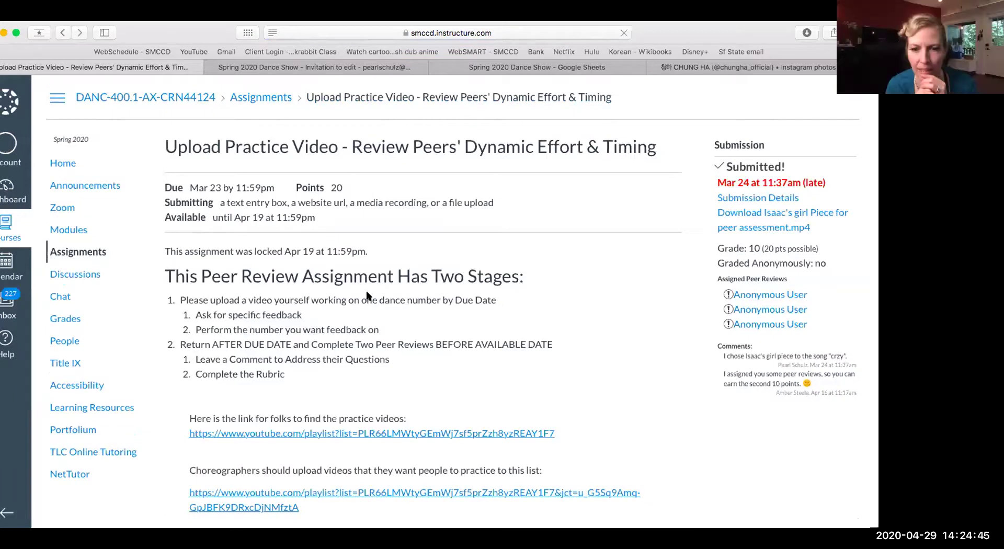
scroll(367, 296, down, 5)
scroll(367, 302, down, 6)
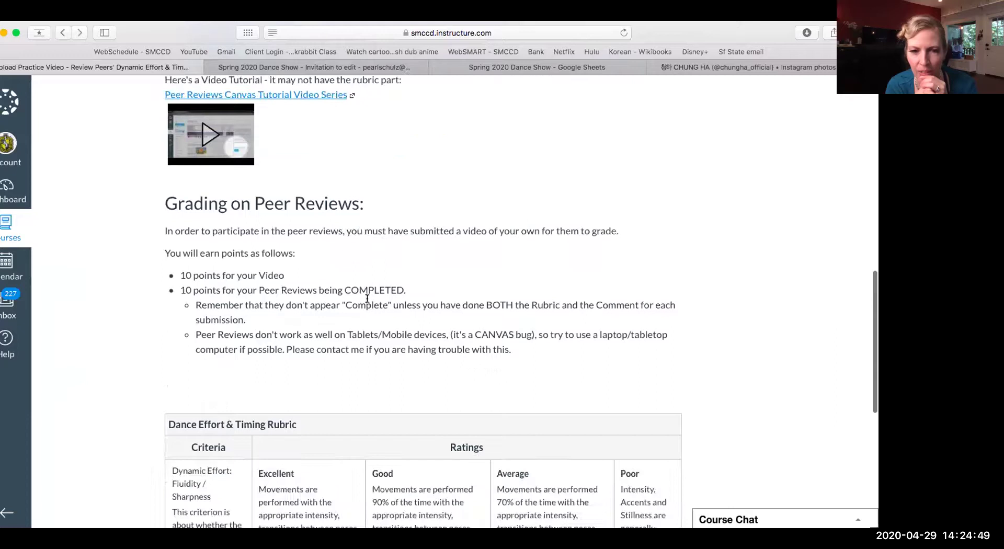
scroll(367, 298, down, 7)
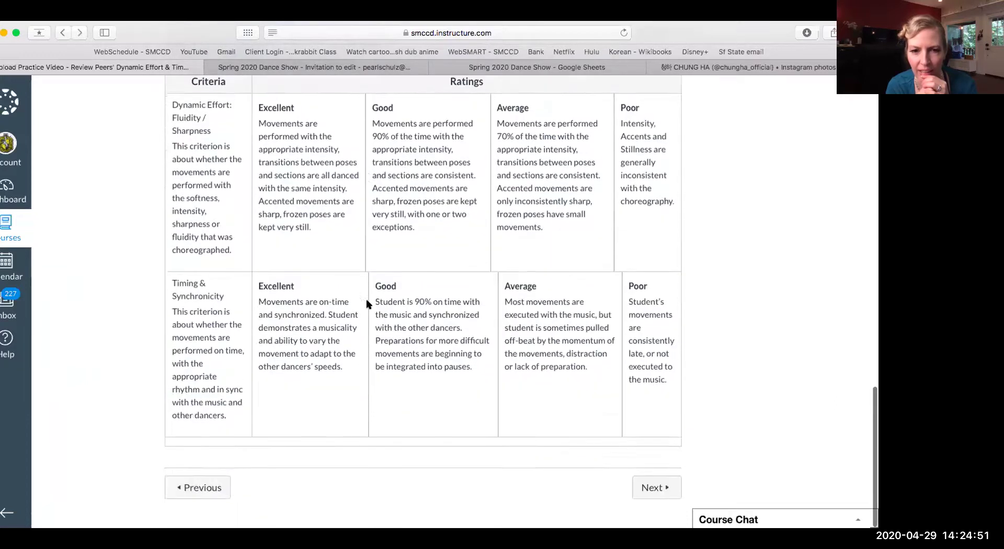
scroll(369, 317, down, 1)
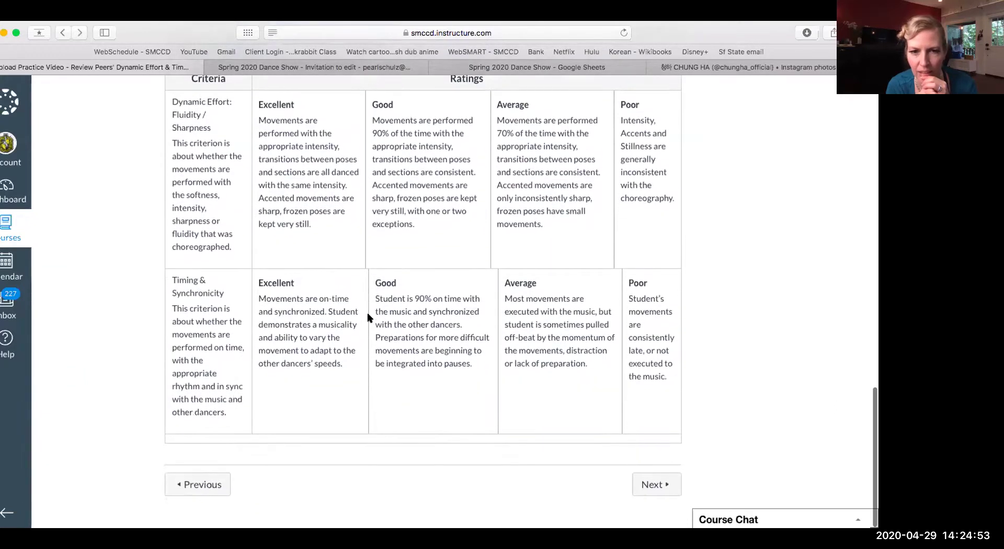
scroll(375, 383, up, 2)
scroll(376, 384, down, 1)
scroll(411, 471, down, 3)
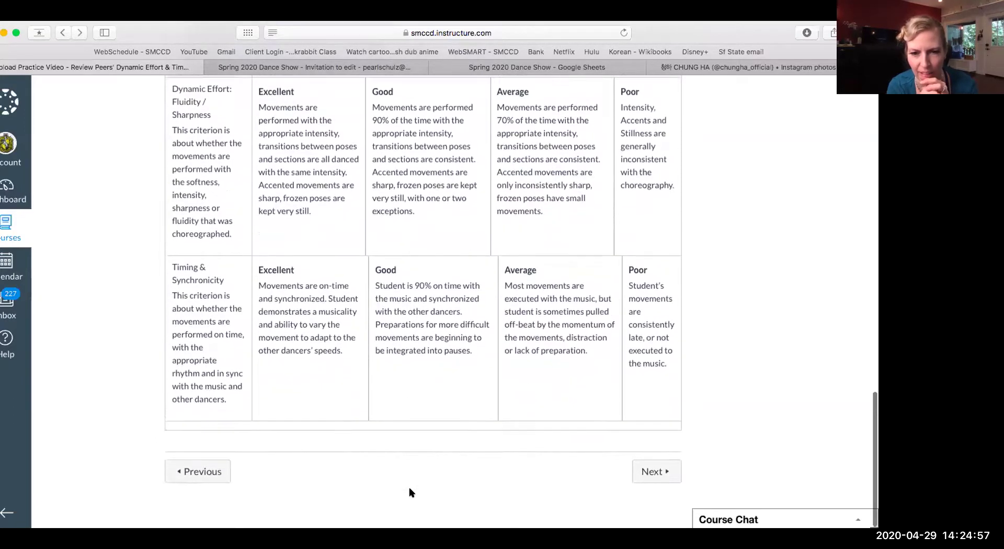
scroll(411, 491, up, 1)
scroll(411, 491, down, 1)
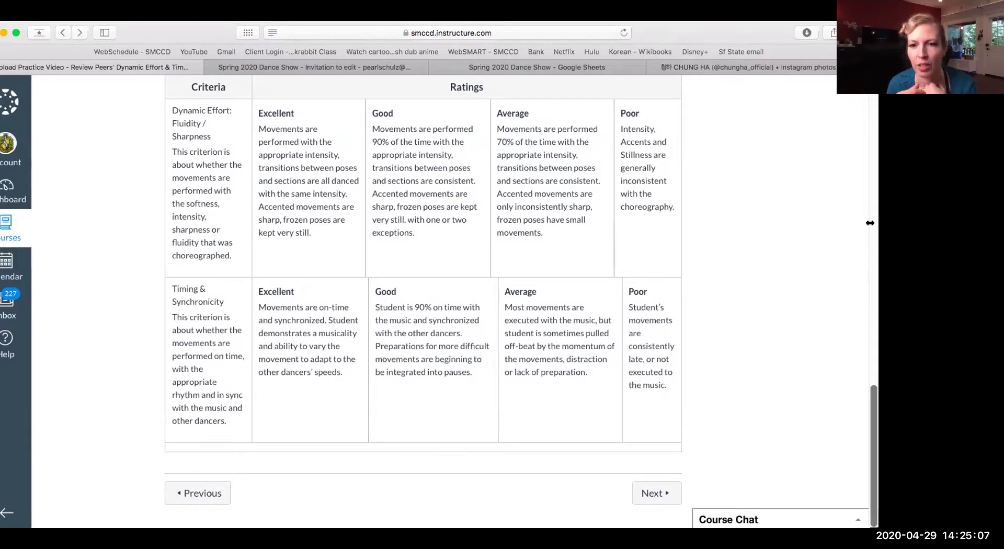
scroll(444, 284, down, 5)
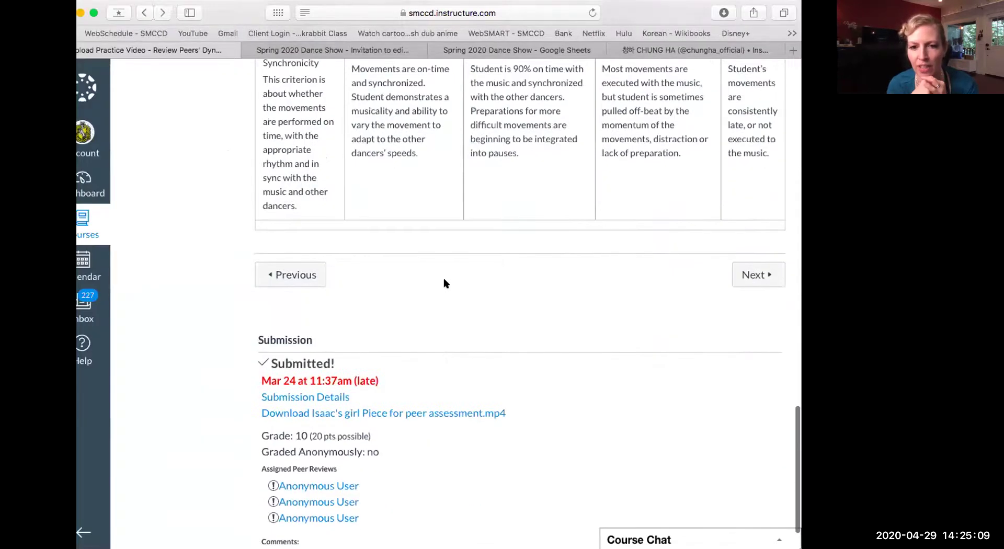
scroll(445, 284, down, 2)
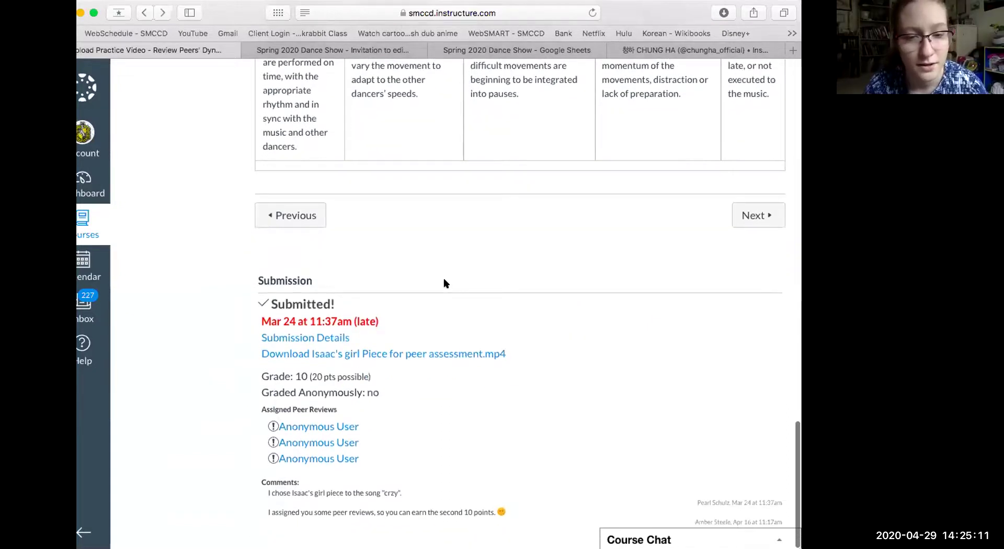
scroll(445, 283, up, 1)
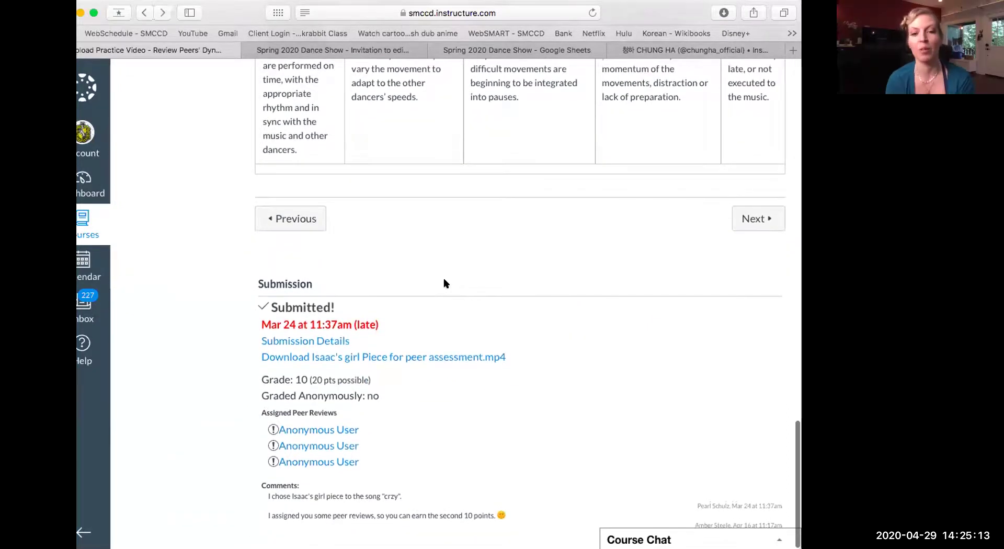
scroll(445, 298, up, 20)
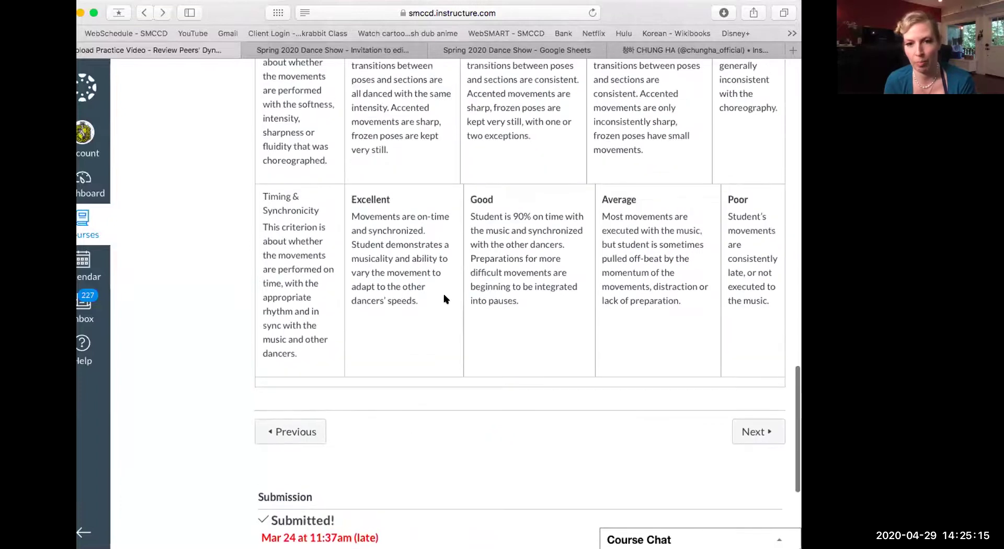
scroll(444, 298, up, 2)
scroll(445, 298, down, 15)
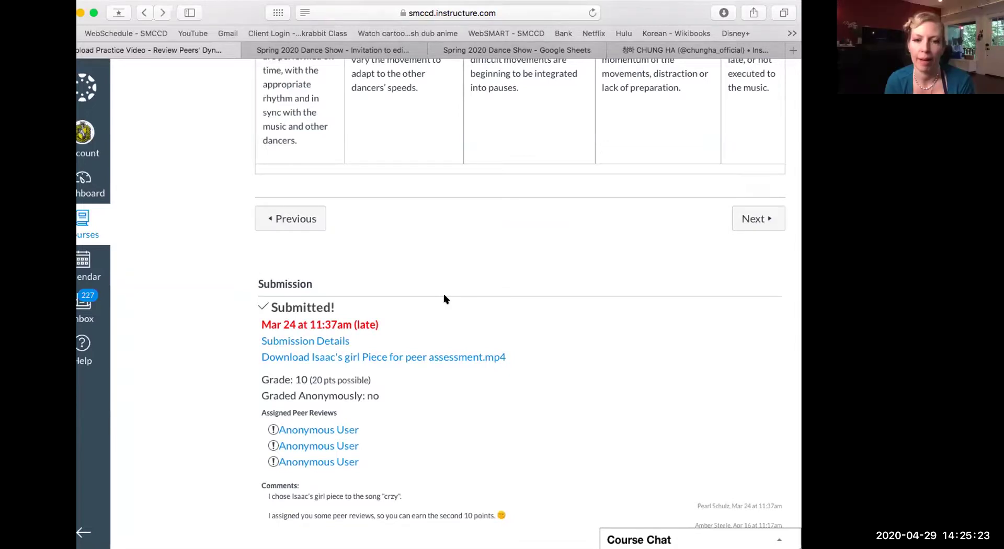
scroll(444, 298, up, 2)
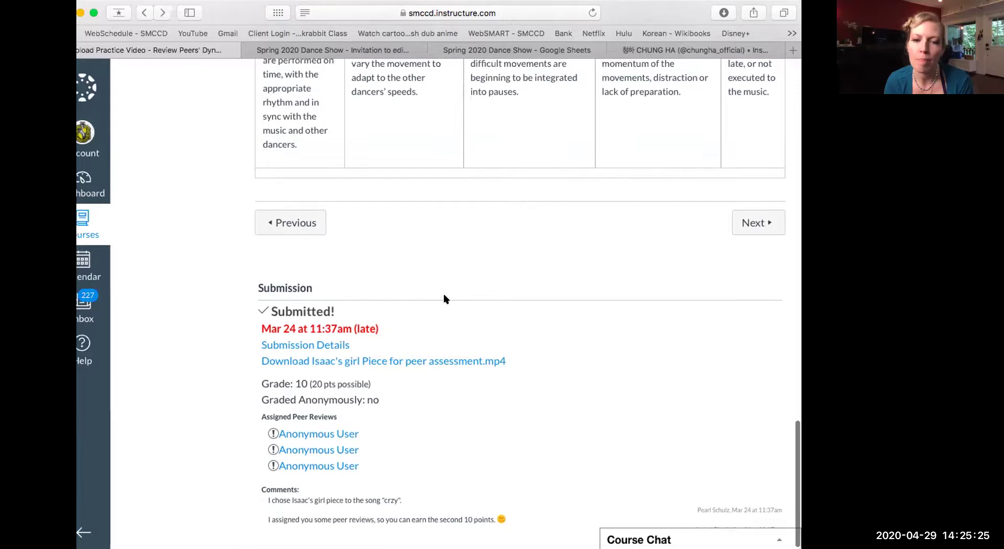
scroll(444, 298, up, 2)
scroll(444, 299, down, 3)
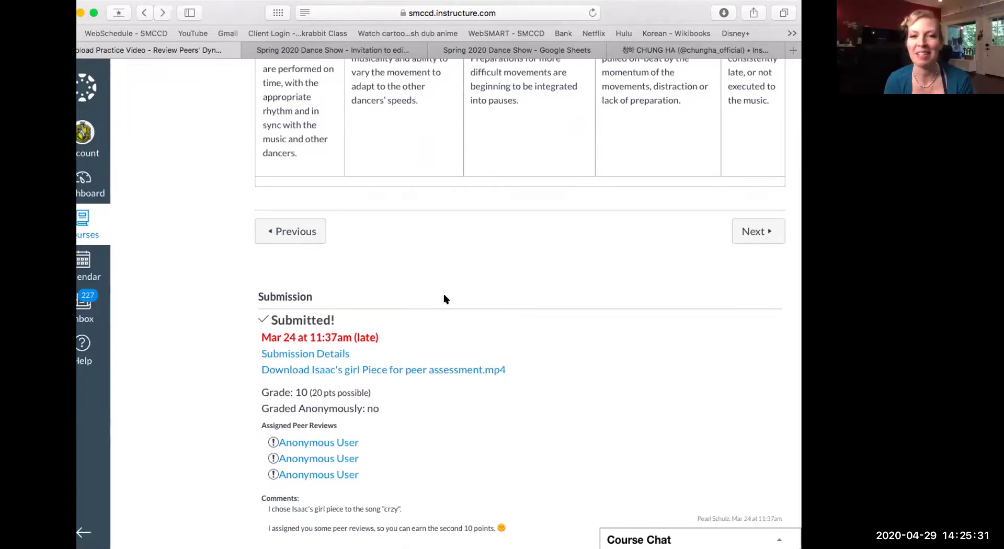
scroll(445, 299, up, 20)
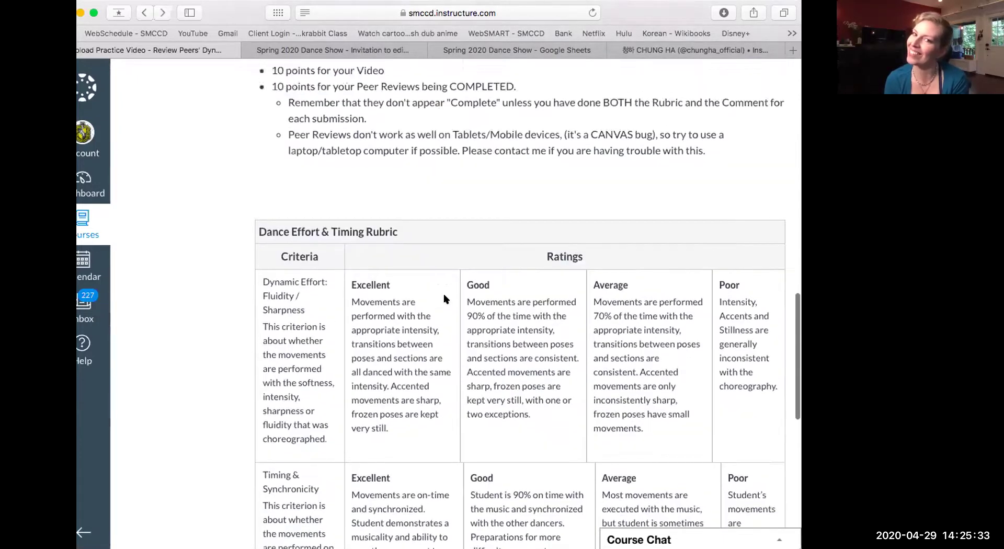
scroll(444, 298, up, 2)
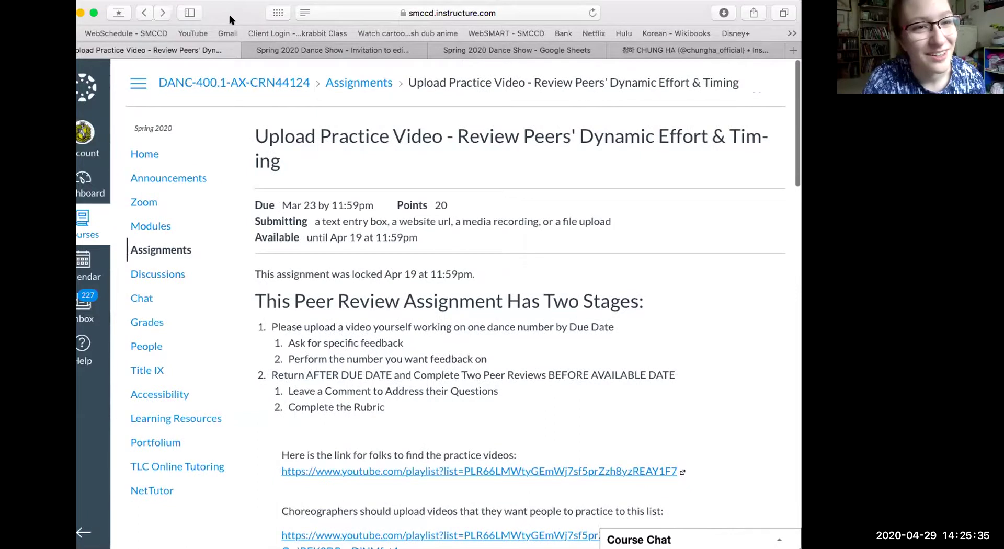
drag(230, 19, 241, 19)
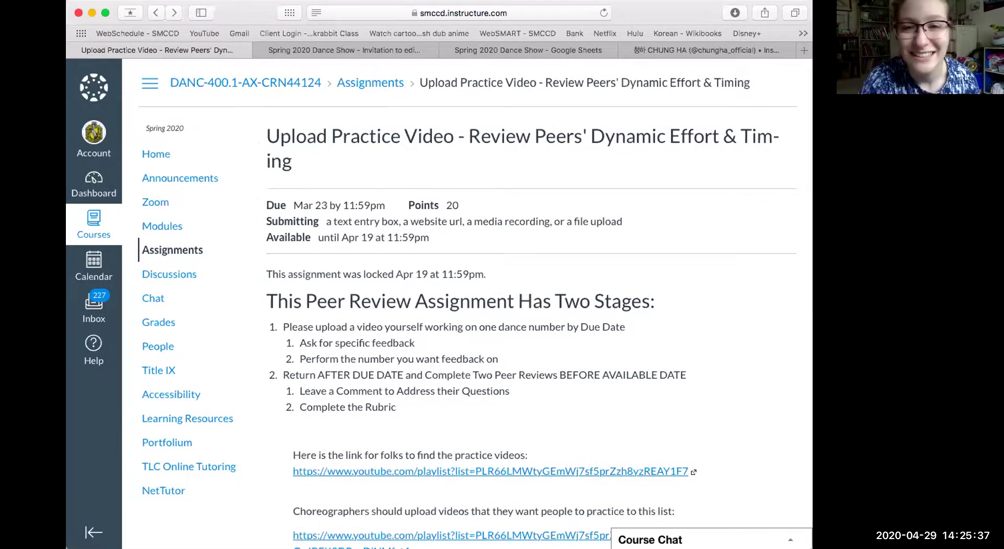